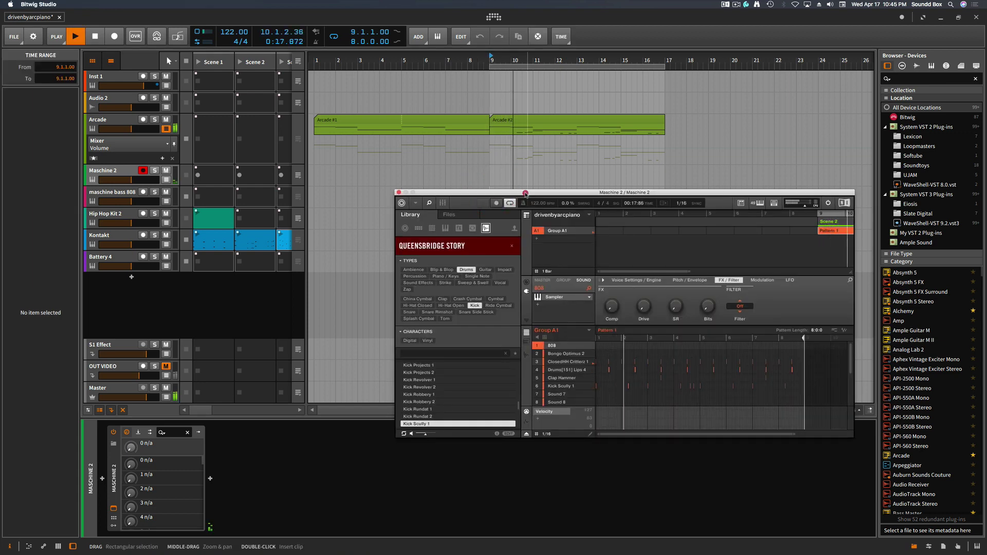
Reposition the Maschine 2 plugin window over the tracks and stop playback
drag(525, 193, 462, 157)
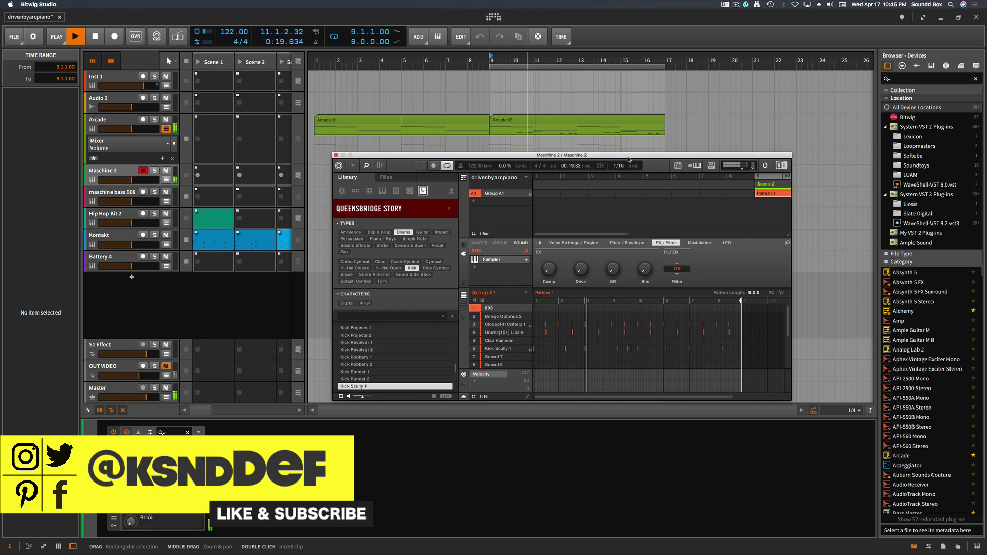
drag(629, 156, 689, 163)
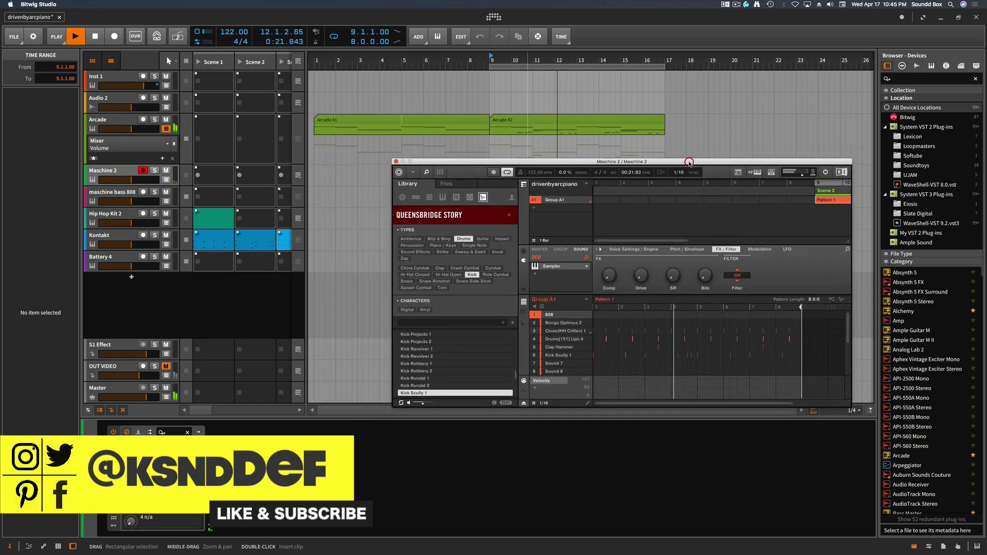
key(space)
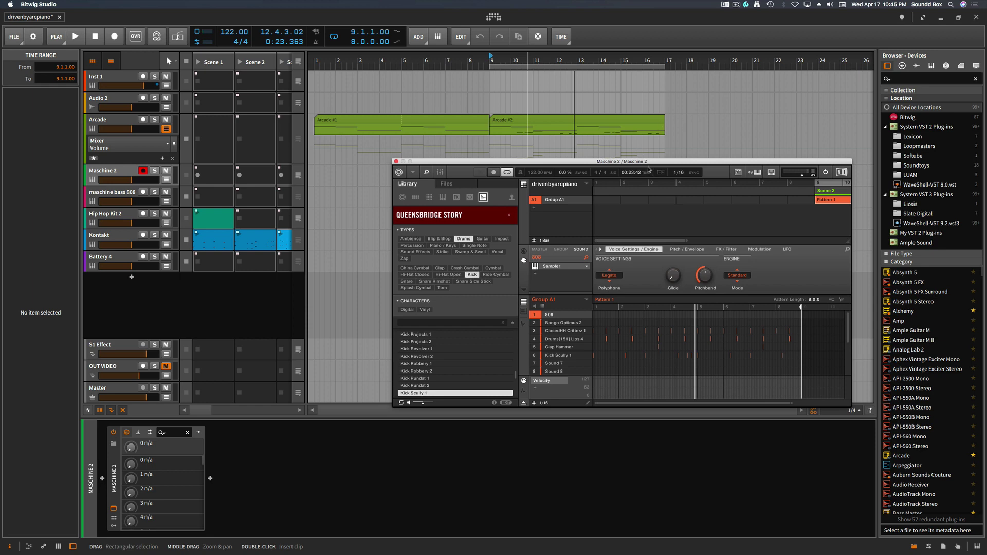
Record-arm the maschine bass 808 track and reselect it so its Inspector settings show
drag(650, 161, 691, 273)
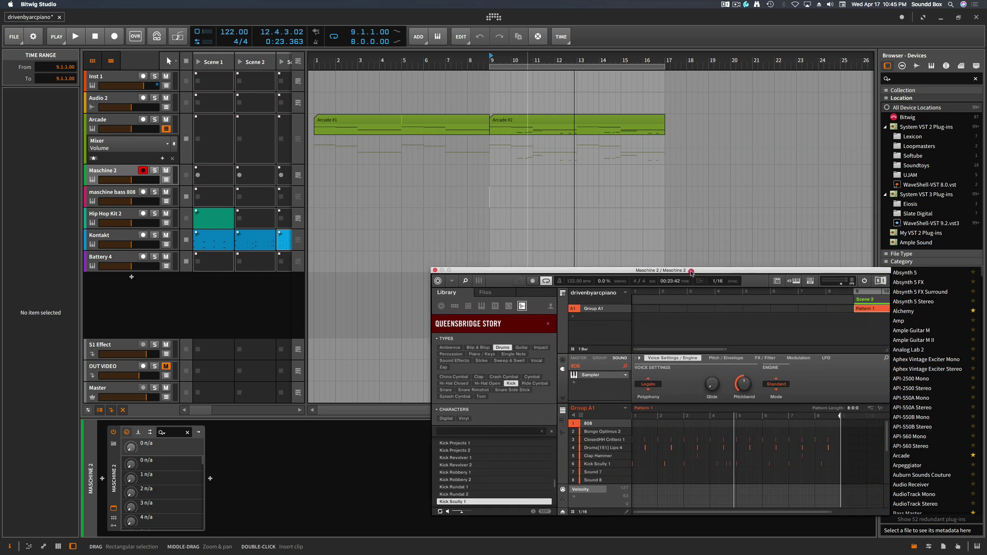
click(106, 238)
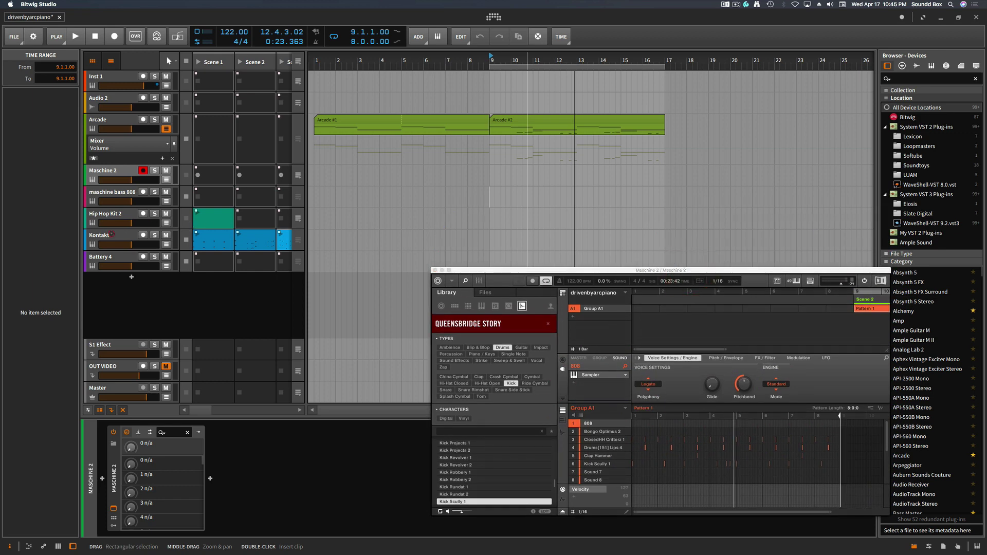
click(116, 171)
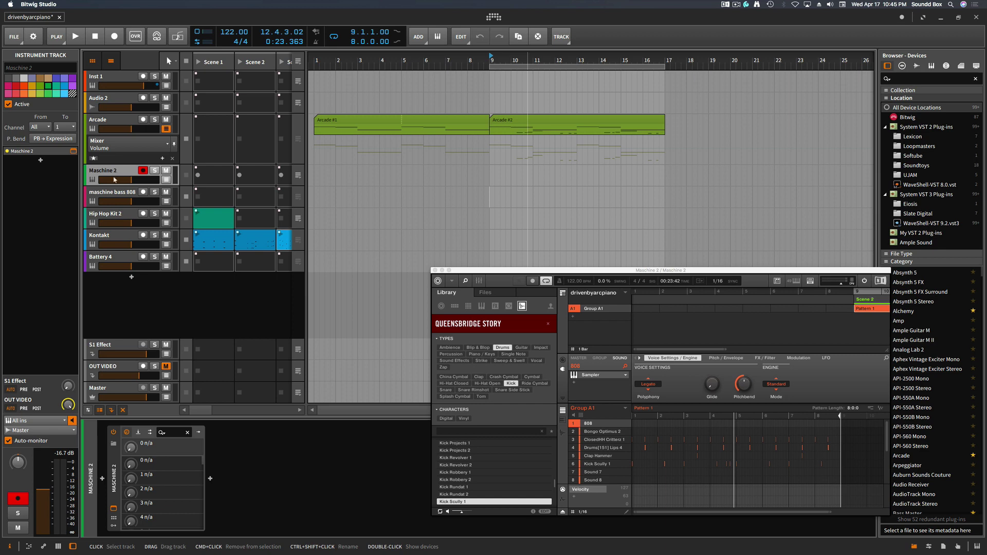
click(116, 194)
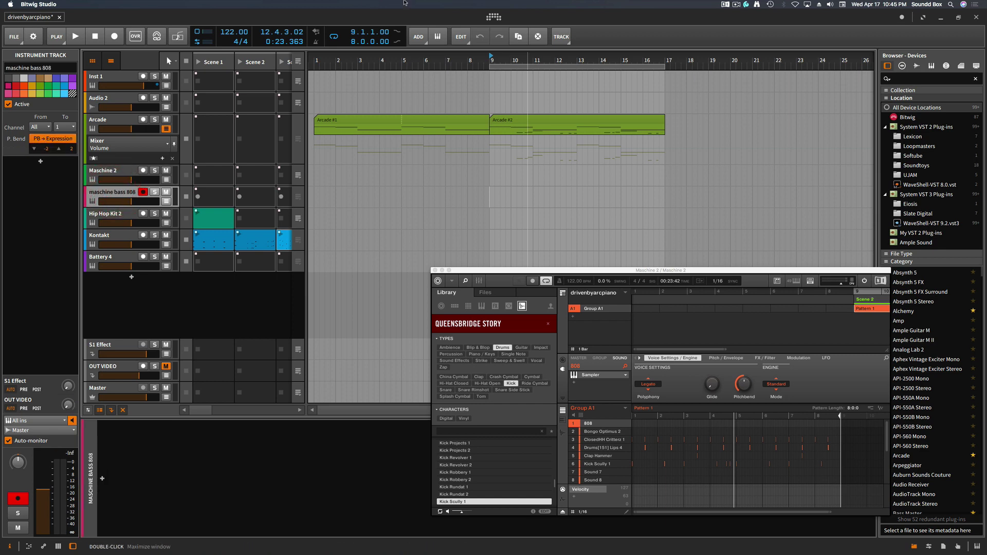
click(420, 38)
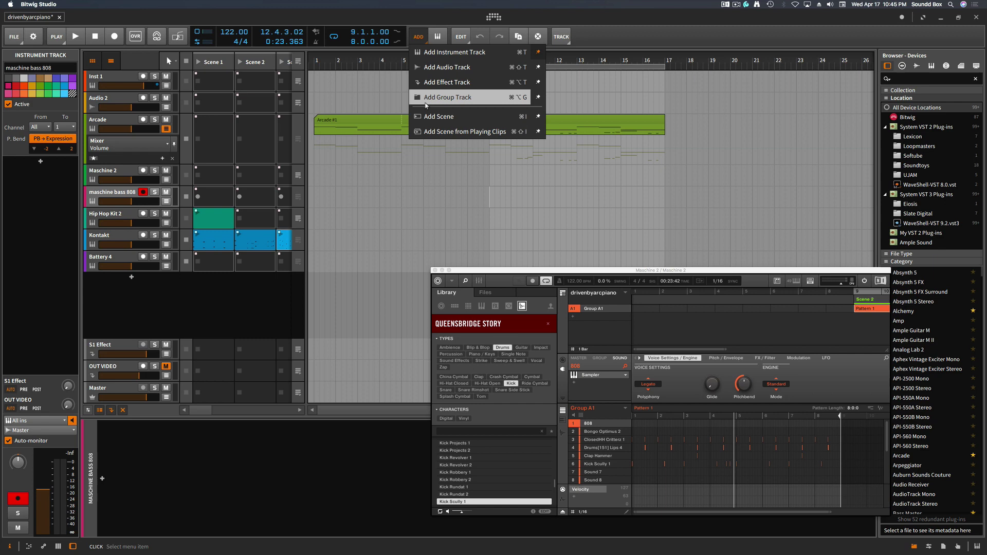
click(420, 37)
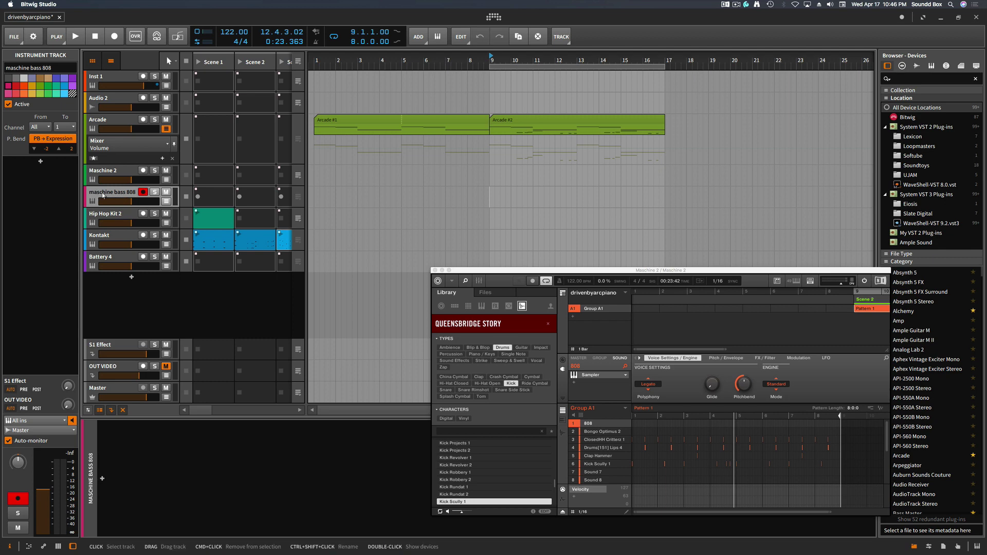
click(135, 172)
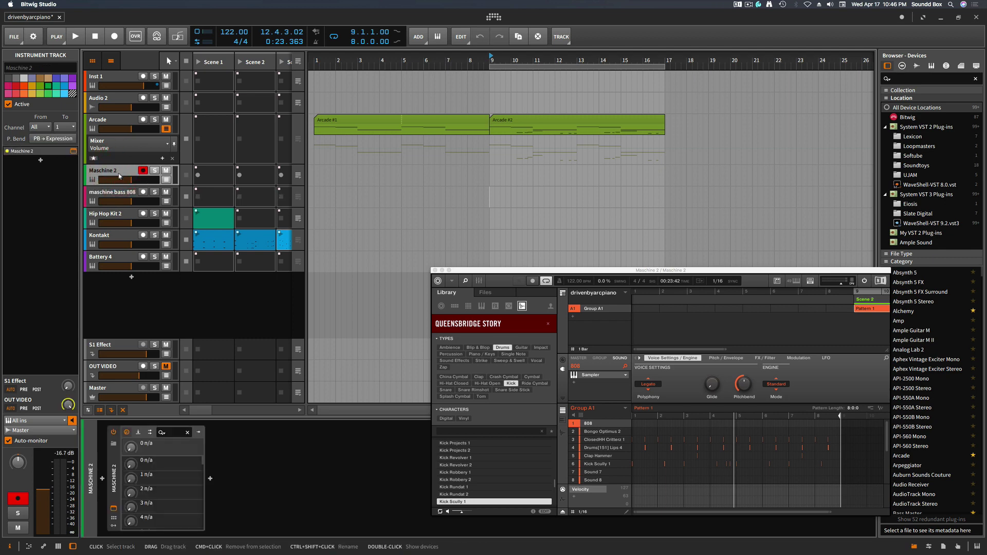
click(120, 194)
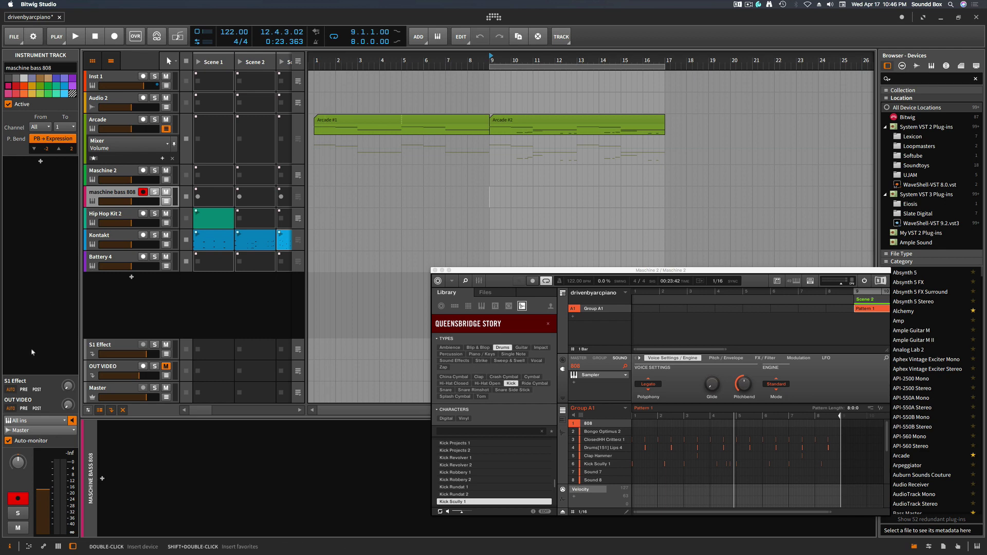
Keep input at All ins and route the bass track's output to Tracks > Maschine 2 > Maschine 2 plug-in
click(64, 421)
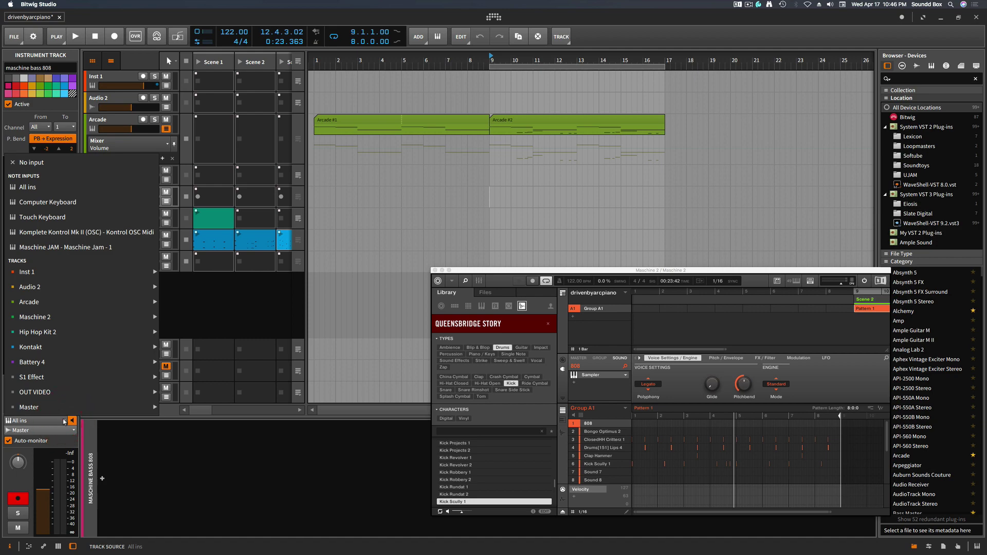
click(23, 420)
click(64, 431)
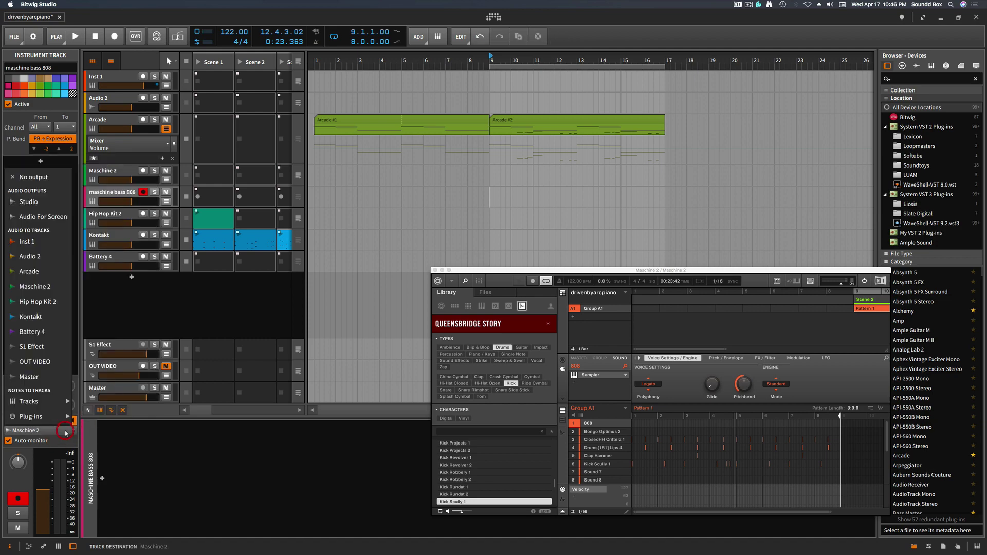
mouse_move(52, 419)
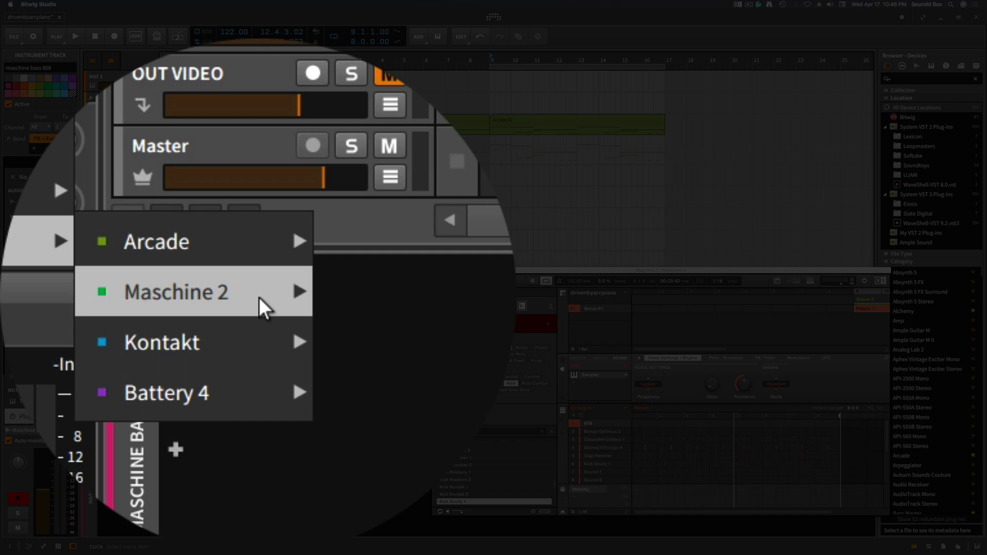
click(258, 299)
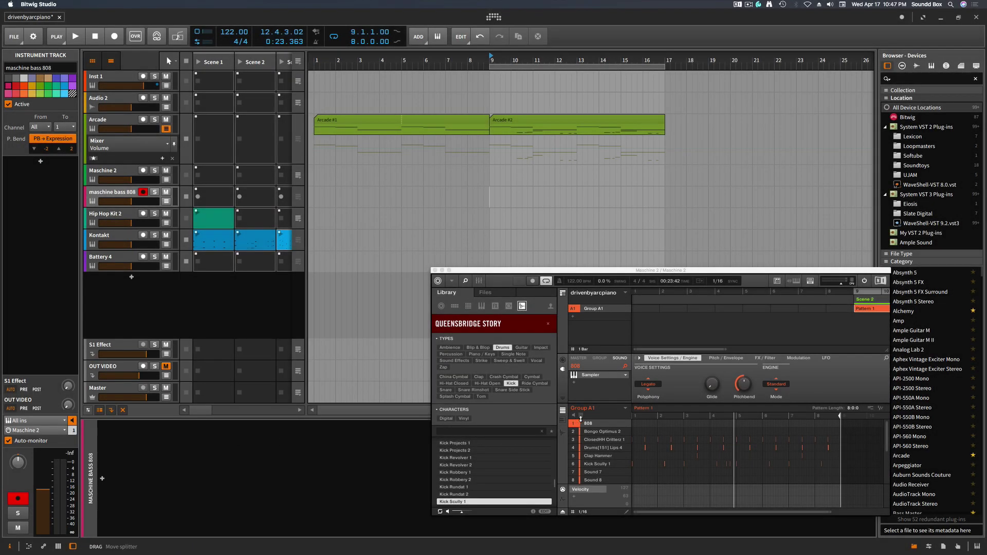
click(620, 426)
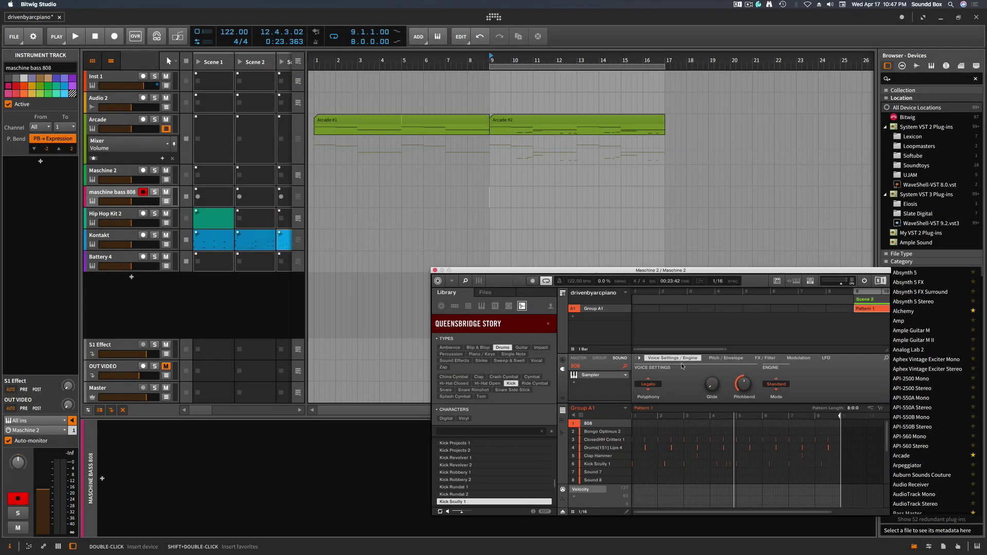
drag(681, 271, 565, 236)
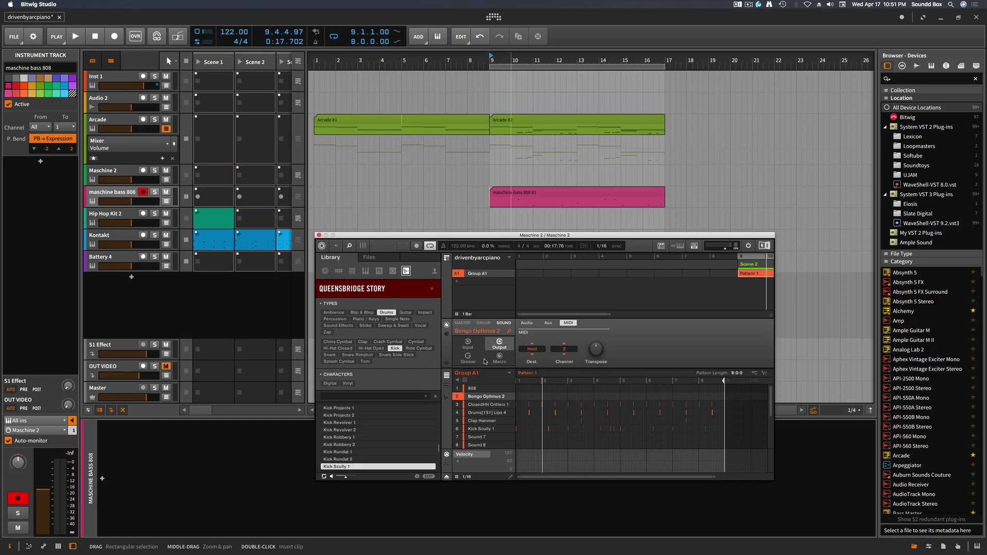
On Maschine's Sound > Input > MIDI page, set Bongo Optimus 2's Source to None
click(471, 348)
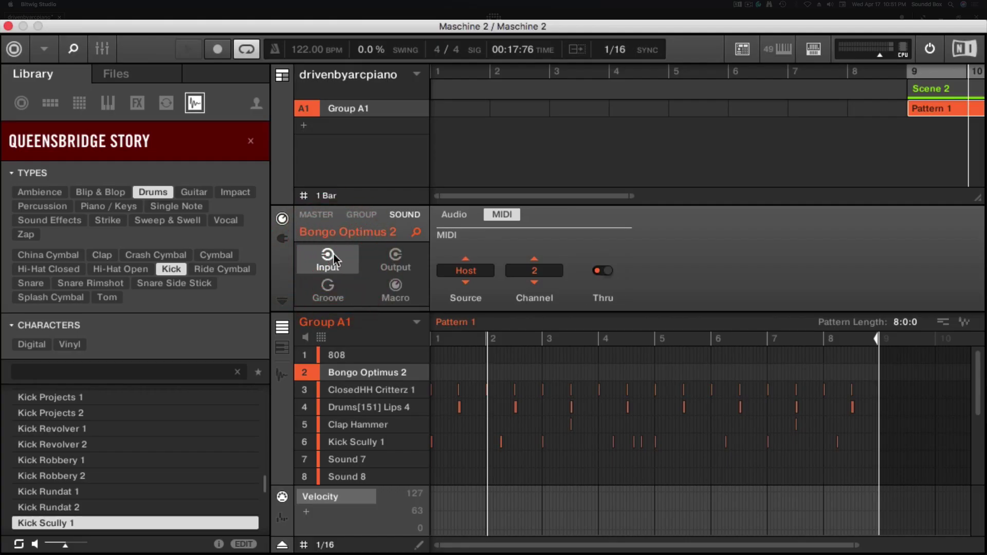
click(459, 220)
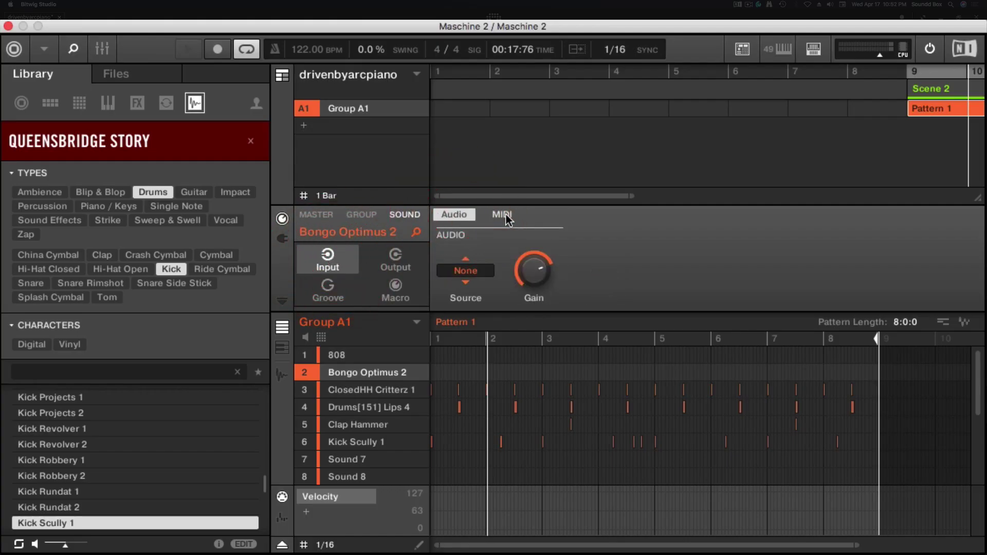
click(502, 215)
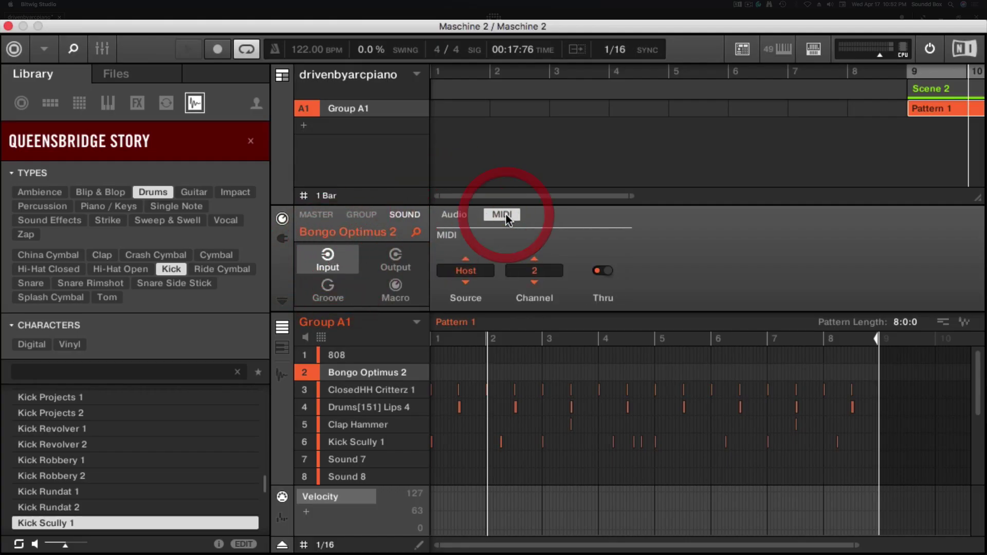
click(470, 275)
click(466, 289)
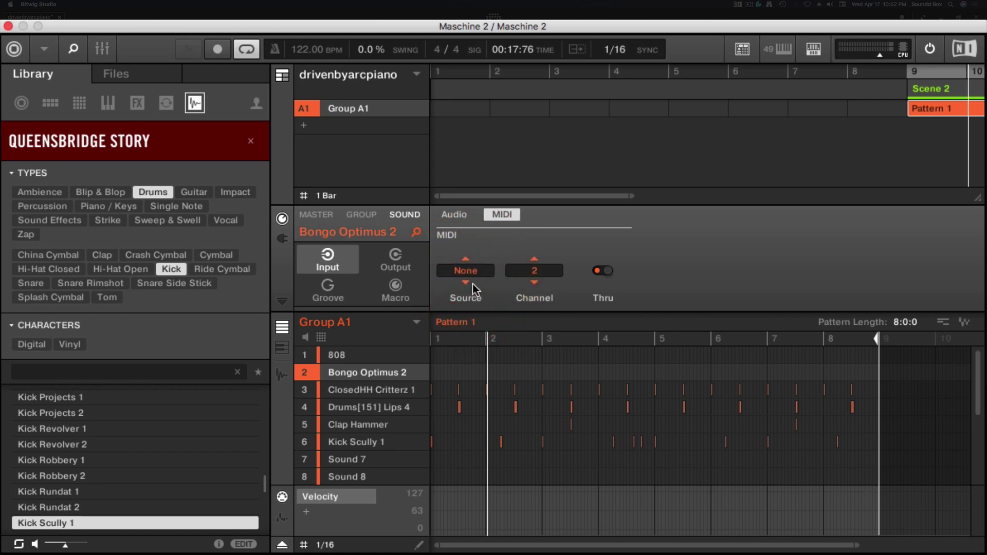
Step through the kit sounds and confirm the 808 sound's MIDI source stays Host
click(350, 390)
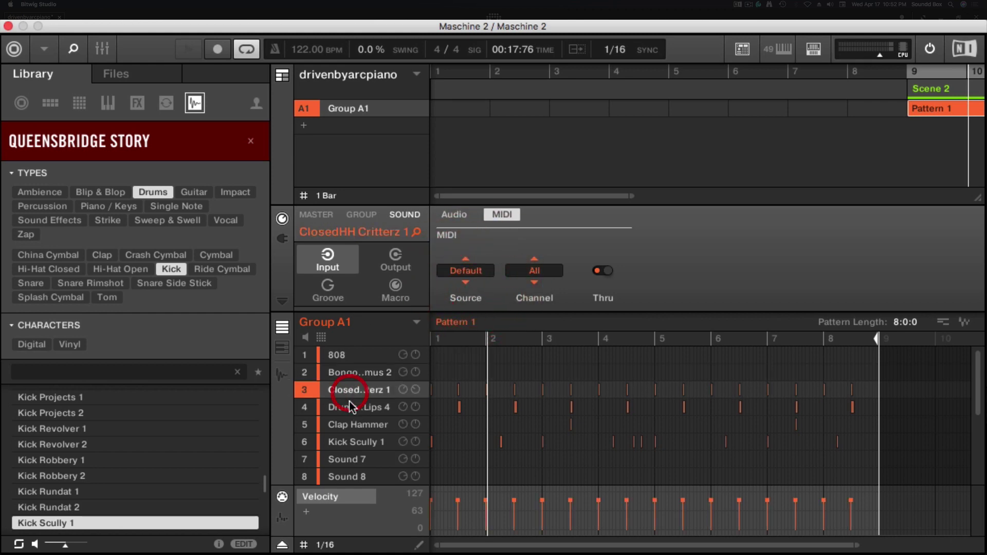
click(351, 407)
click(352, 424)
click(349, 390)
click(352, 372)
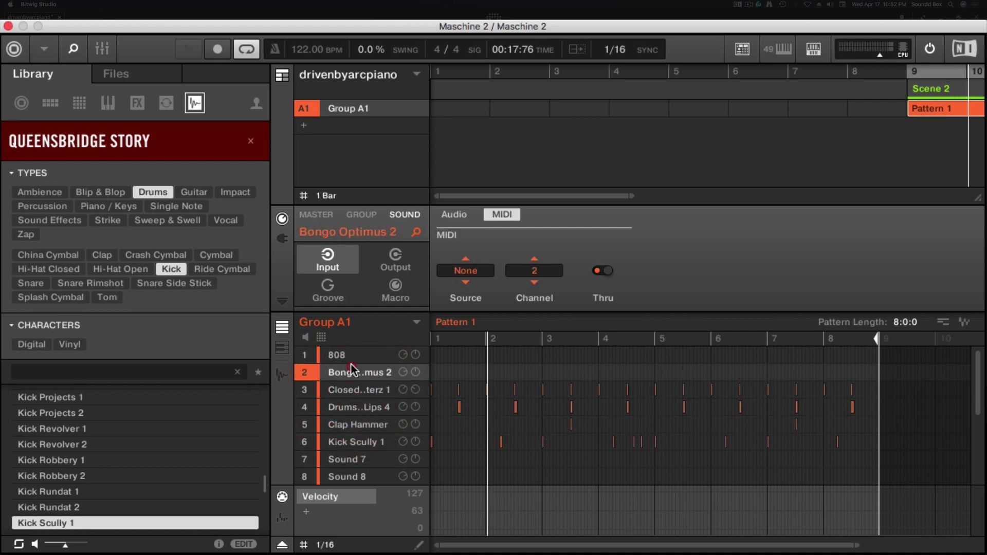
click(353, 357)
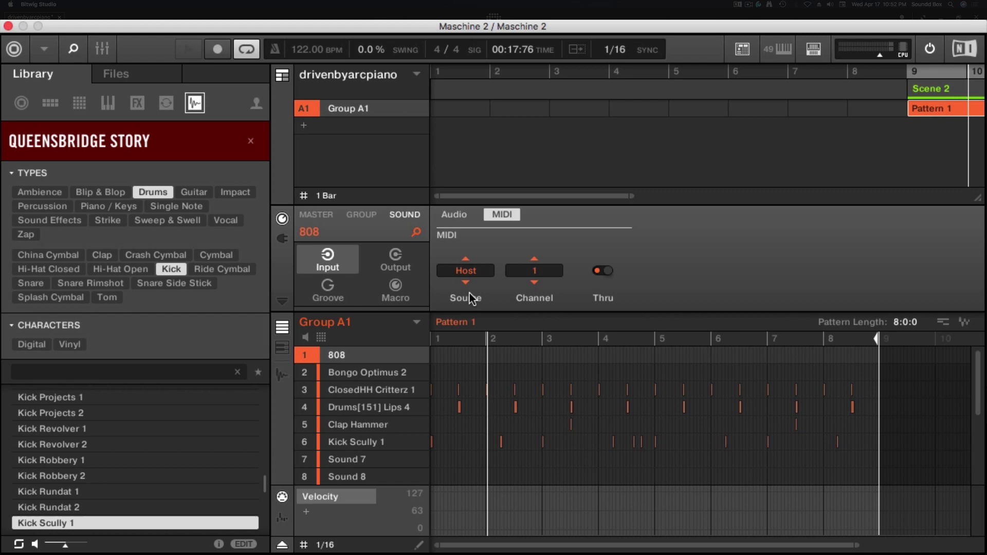
click(472, 275)
click(470, 271)
Reselect Bongo Optimus 2 and set its MIDI source to None again after briefly trying Default
click(358, 373)
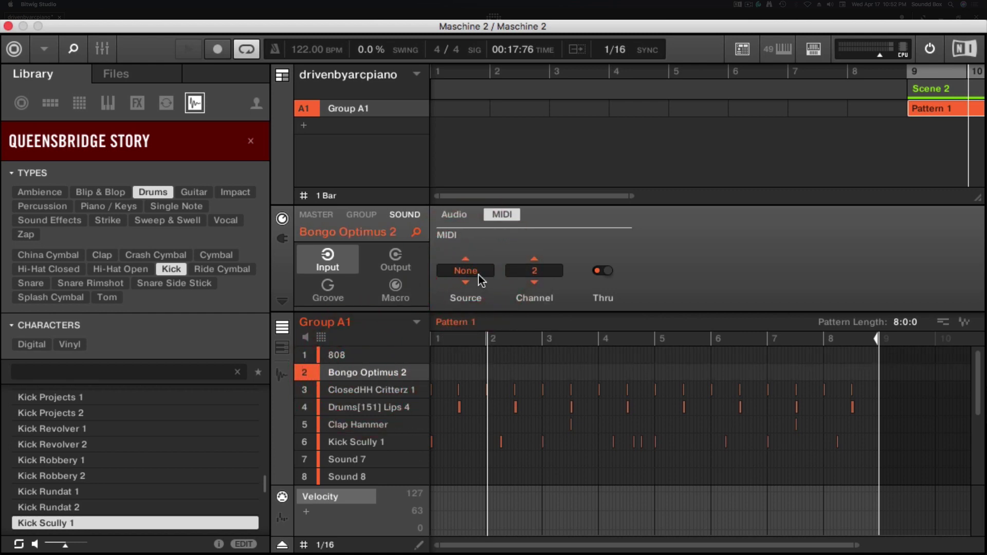
click(343, 390)
scroll(355, 411, down, 2)
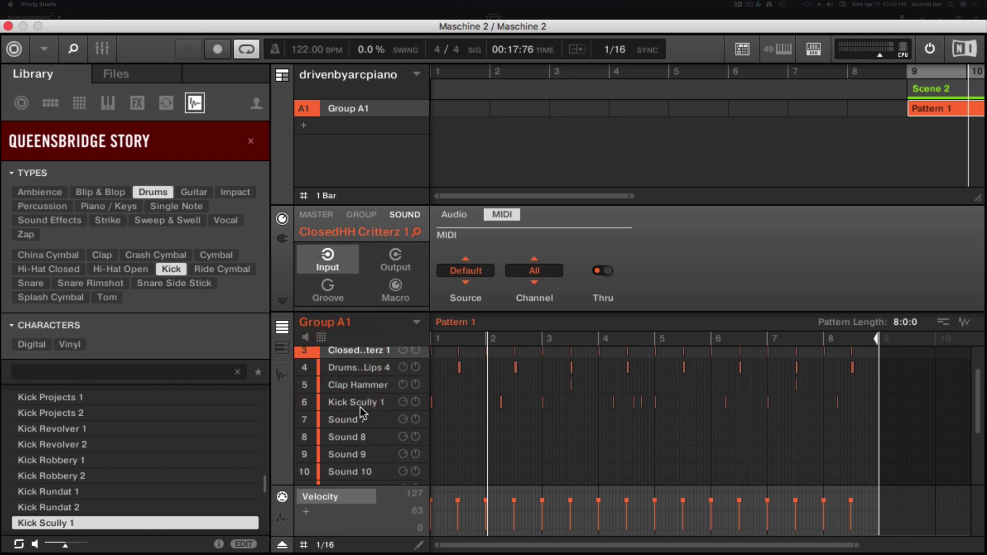
scroll(370, 366, up, 2)
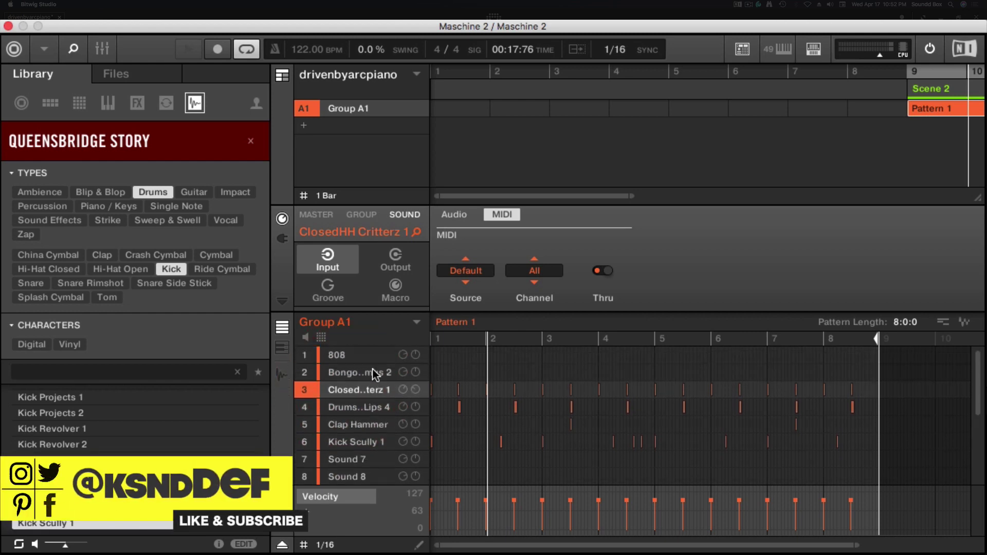
click(365, 372)
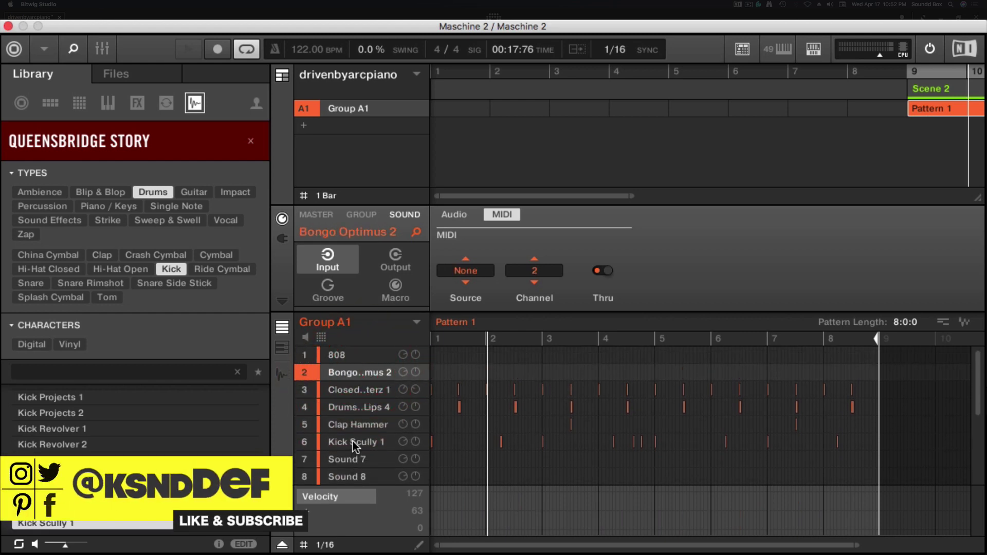
click(466, 271)
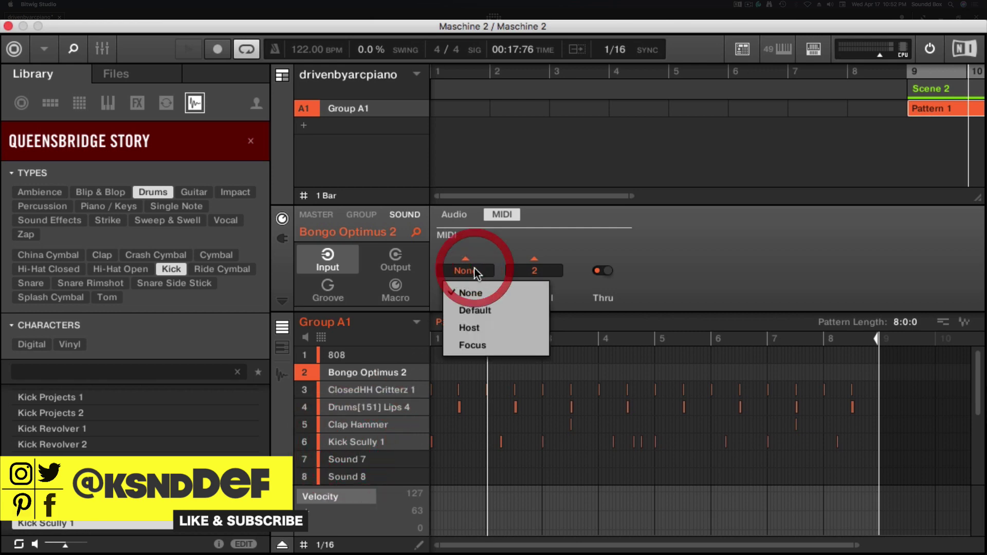
click(468, 311)
click(465, 270)
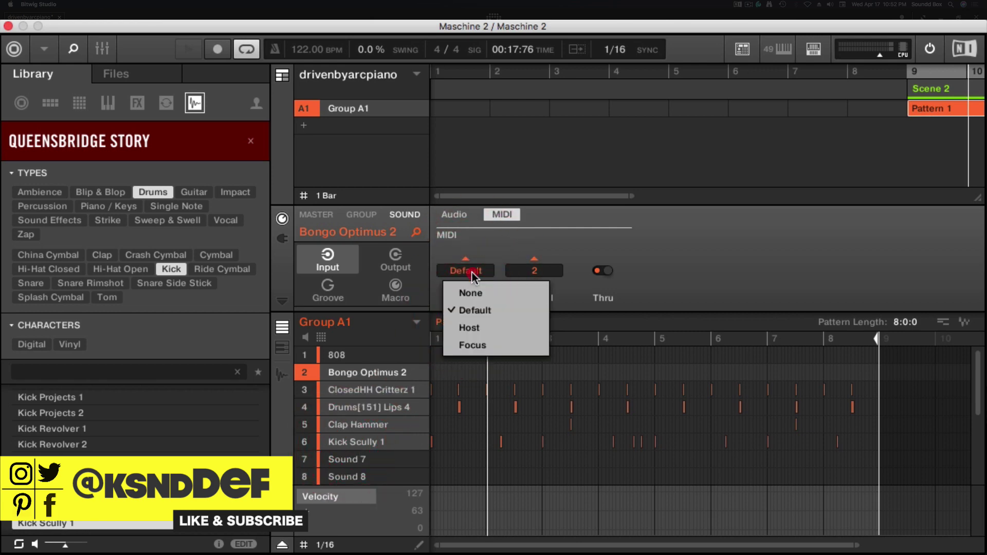
click(465, 293)
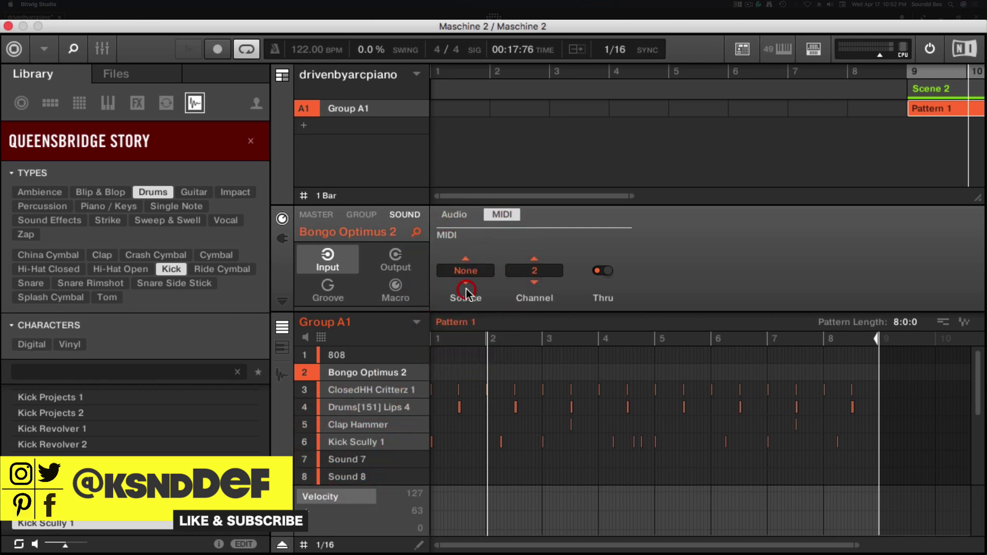
Check each sound's MIDI input, ending on the 808 sound showing Host channel 1
click(347, 390)
click(343, 407)
click(349, 424)
click(355, 443)
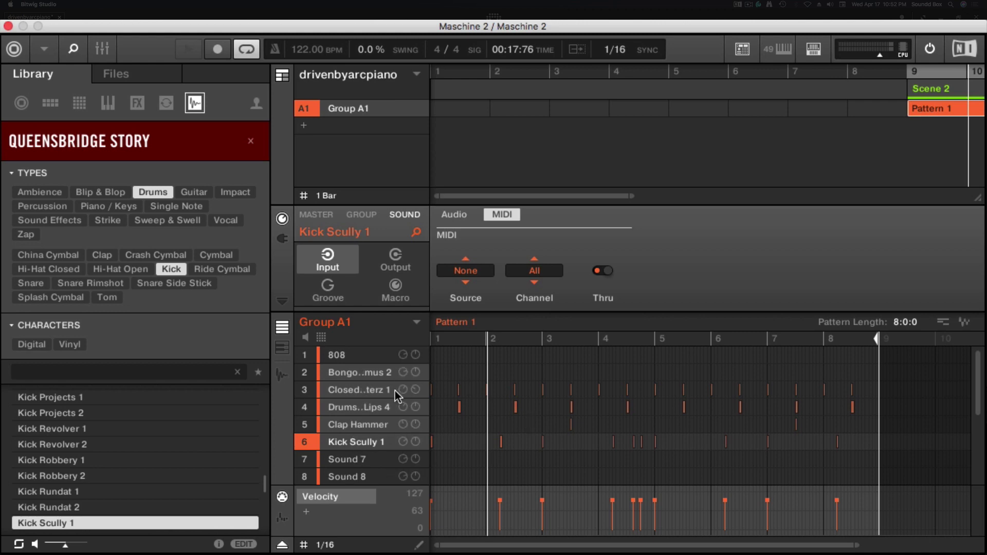
click(365, 424)
click(357, 391)
click(355, 372)
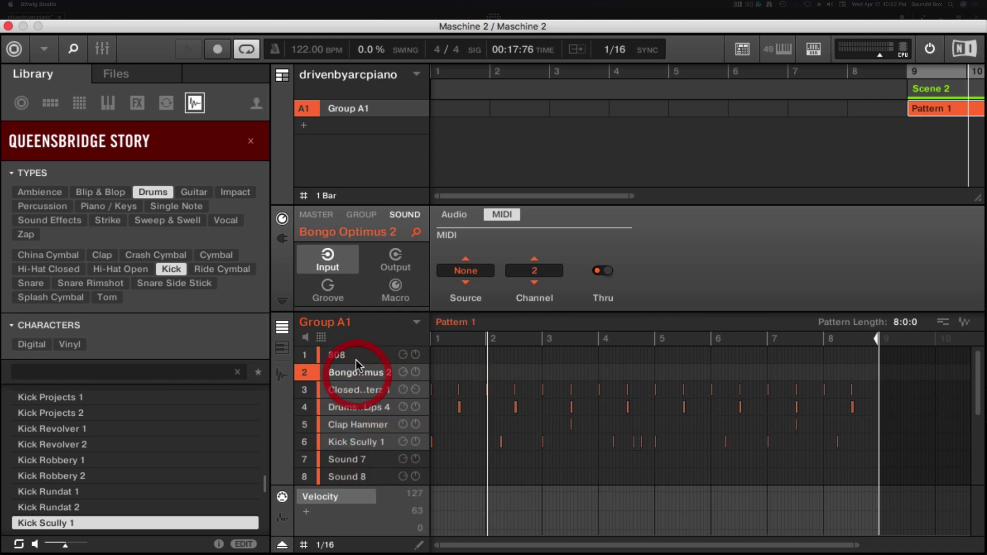
click(355, 355)
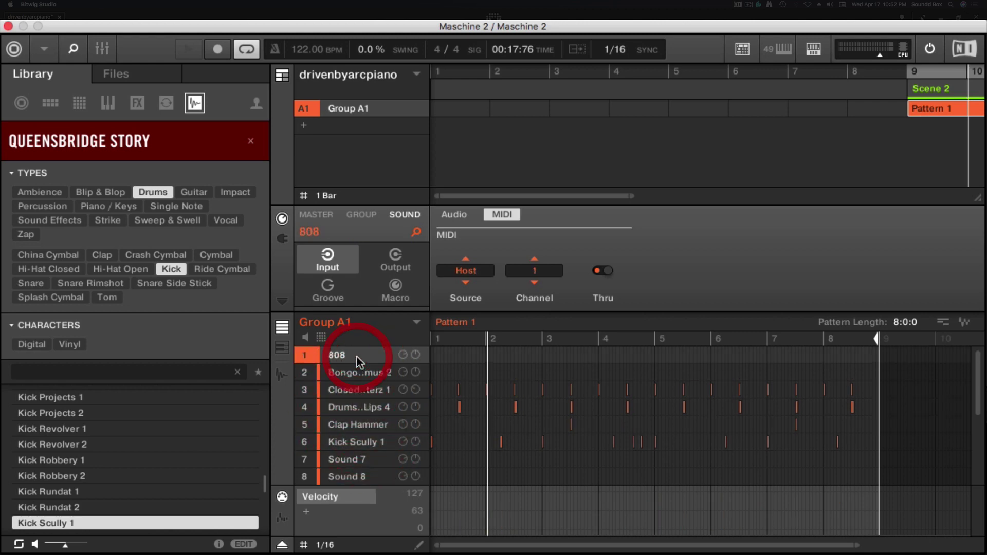
click(349, 407)
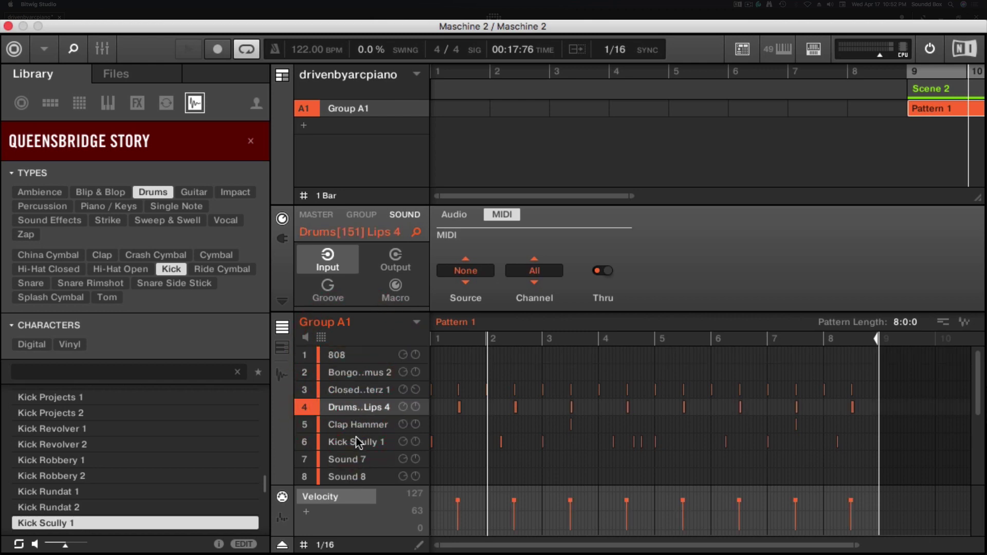
click(357, 424)
click(364, 356)
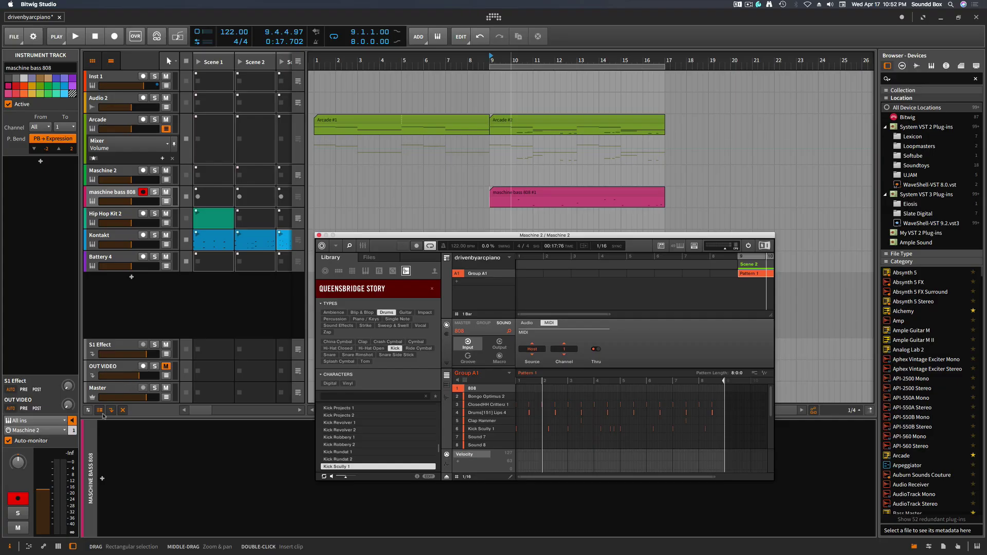
Leave the bass track's destination MIDI channel at 1 and start recording at bar 9 with Shift+R
click(72, 432)
click(71, 430)
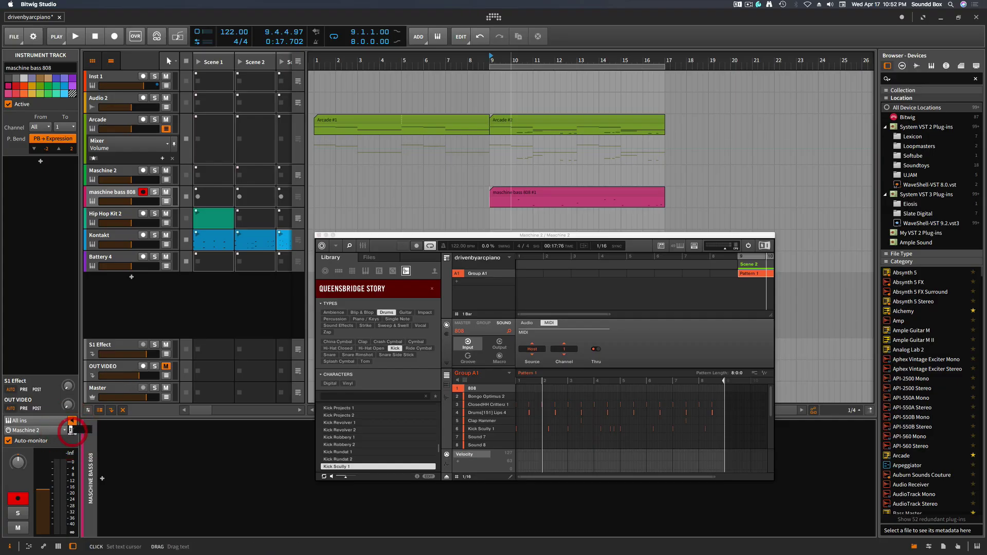
click(73, 430)
click(66, 133)
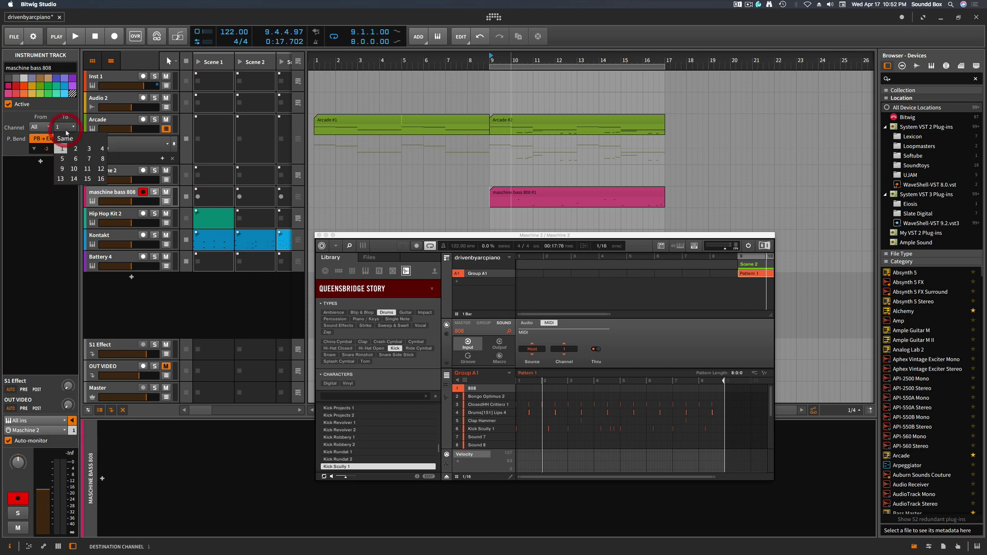
click(72, 124)
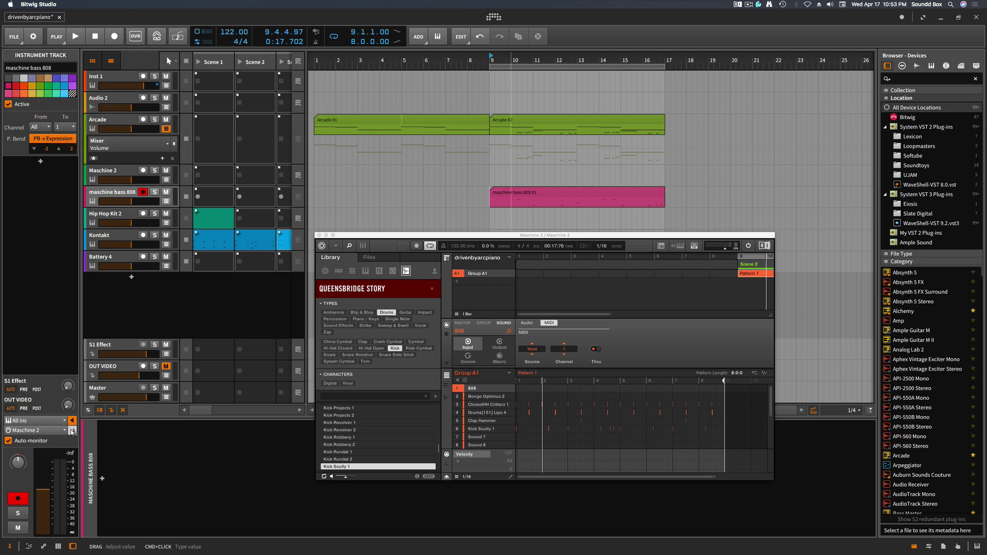
key(shift+r)
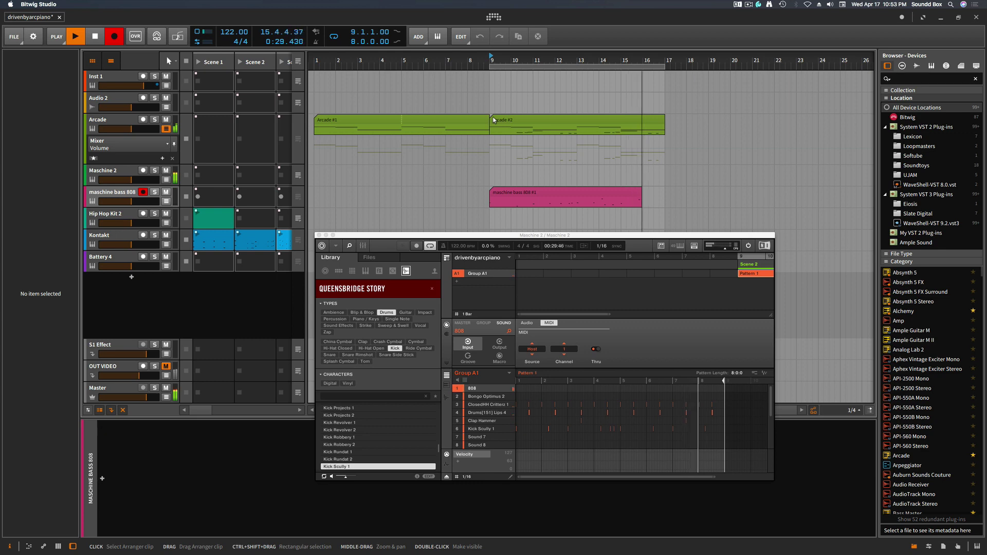
Stop recording and playback, then move the Maschine window aside and close it
click(553, 167)
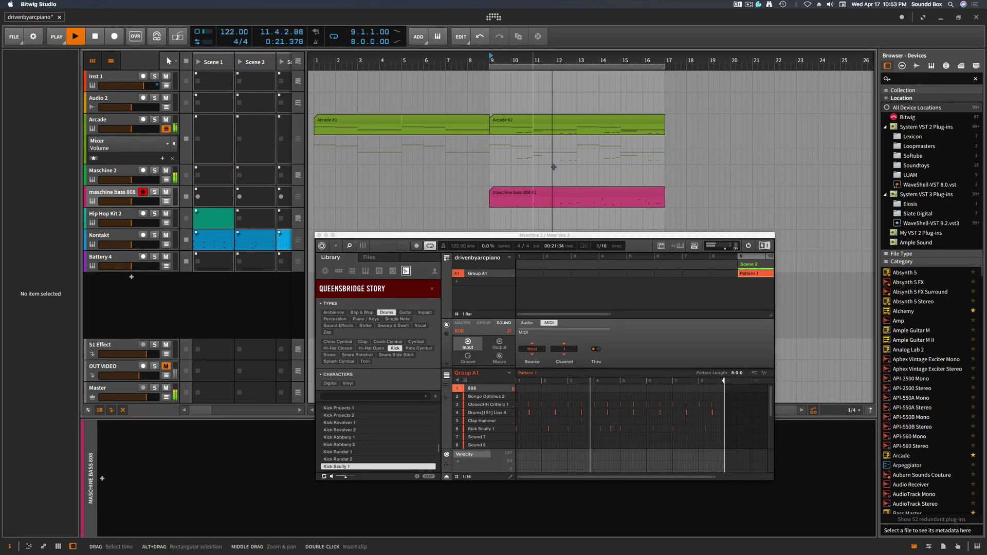
key(space)
click(569, 235)
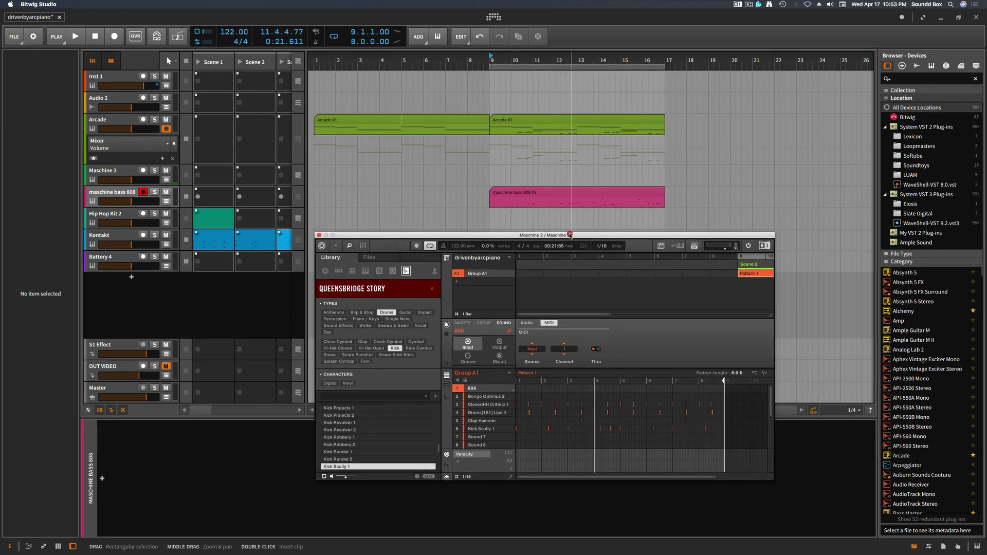
drag(570, 235, 740, 189)
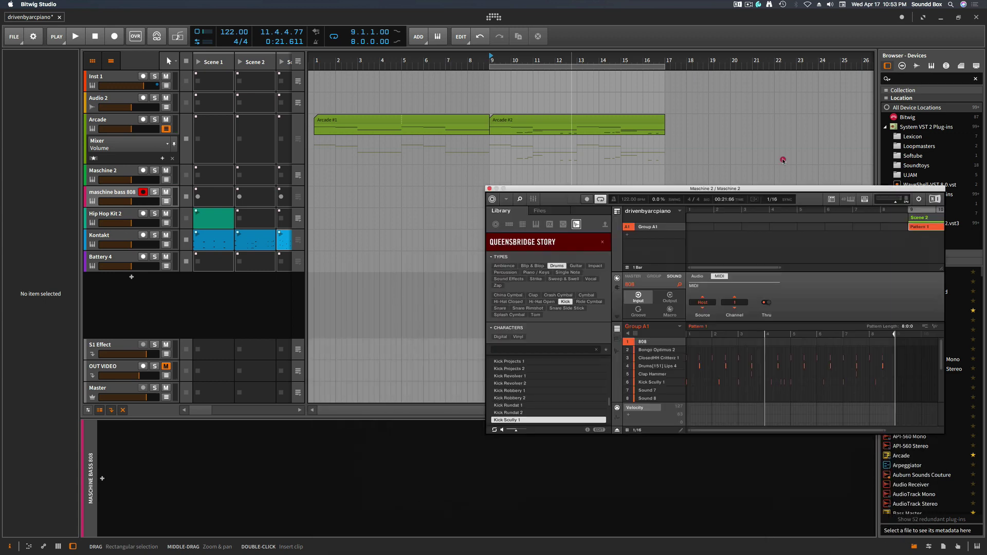
drag(782, 160, 976, 86)
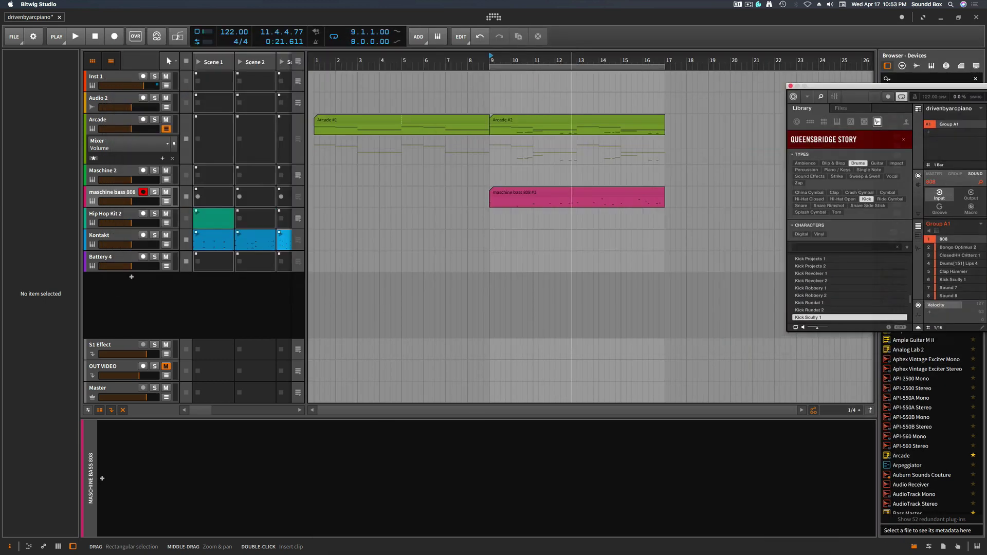
key(super+w)
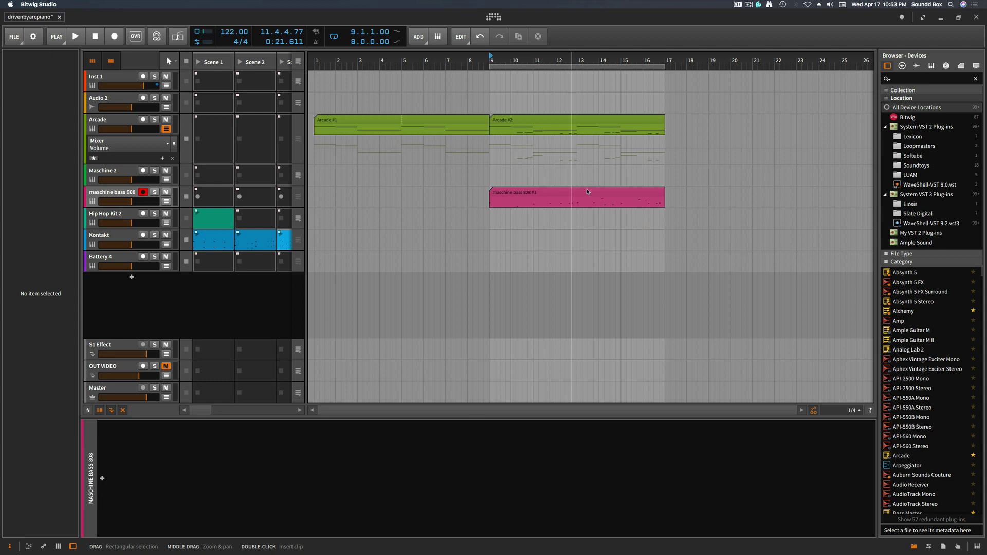
Open the maschine bass 808 #1 clip in the note editor and play it from its start
double_click(587, 192)
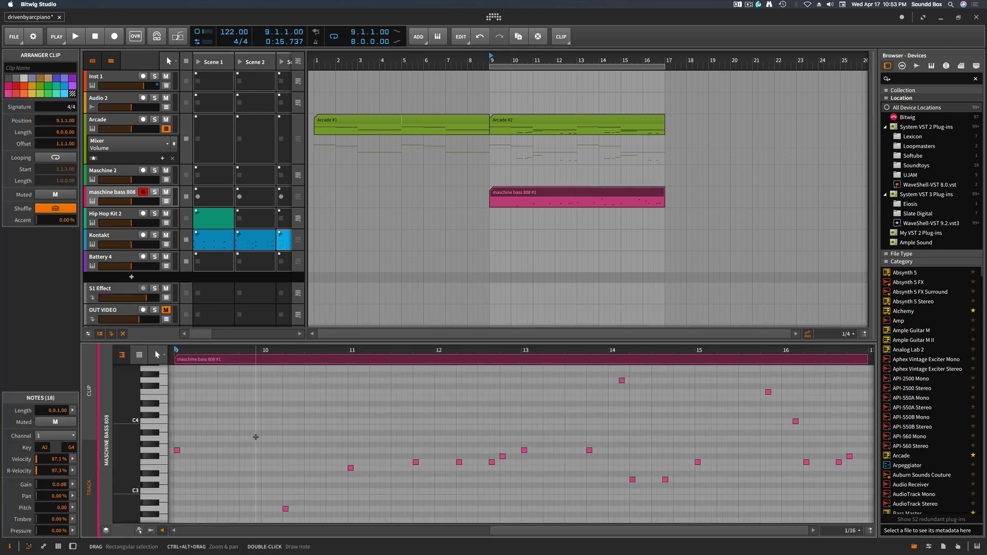
click(212, 407)
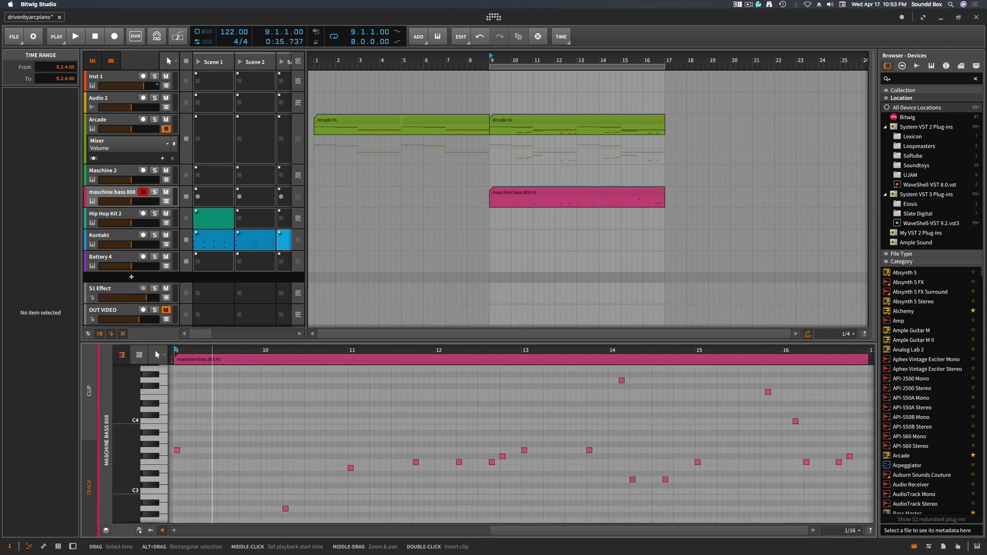
click(172, 359)
key(space)
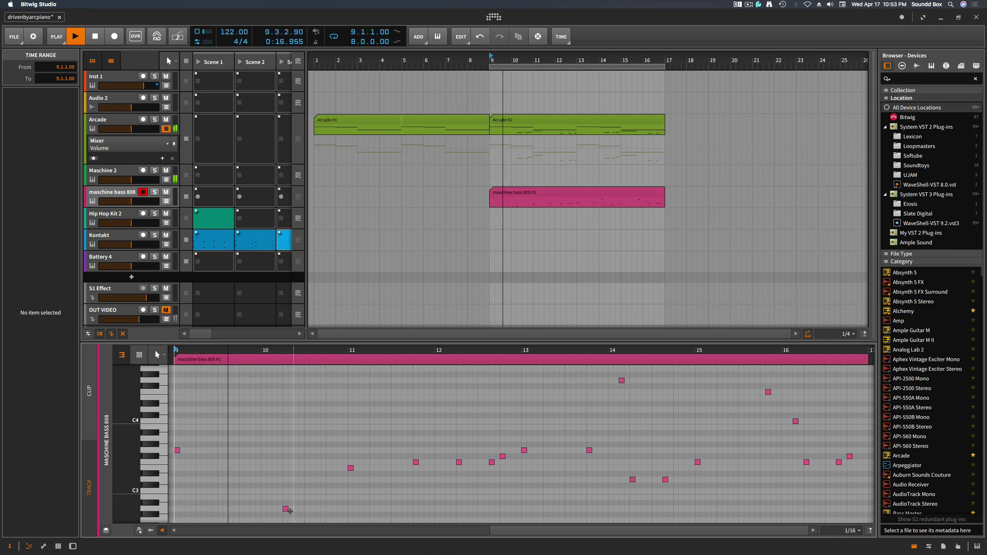
Raise the low bass note near bar 10 from A2 to B2
click(286, 509)
click(285, 509)
key(space)
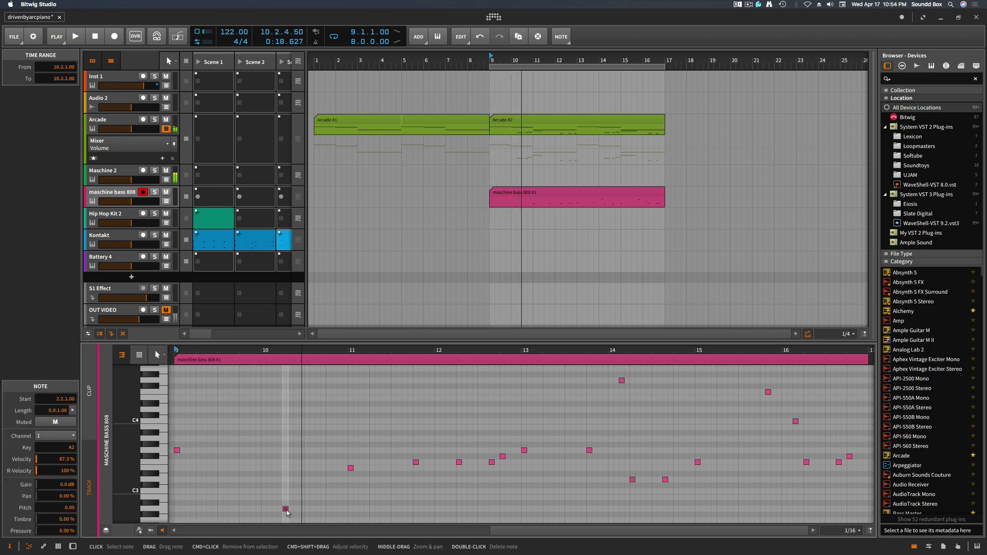
drag(286, 512, 287, 501)
key(space)
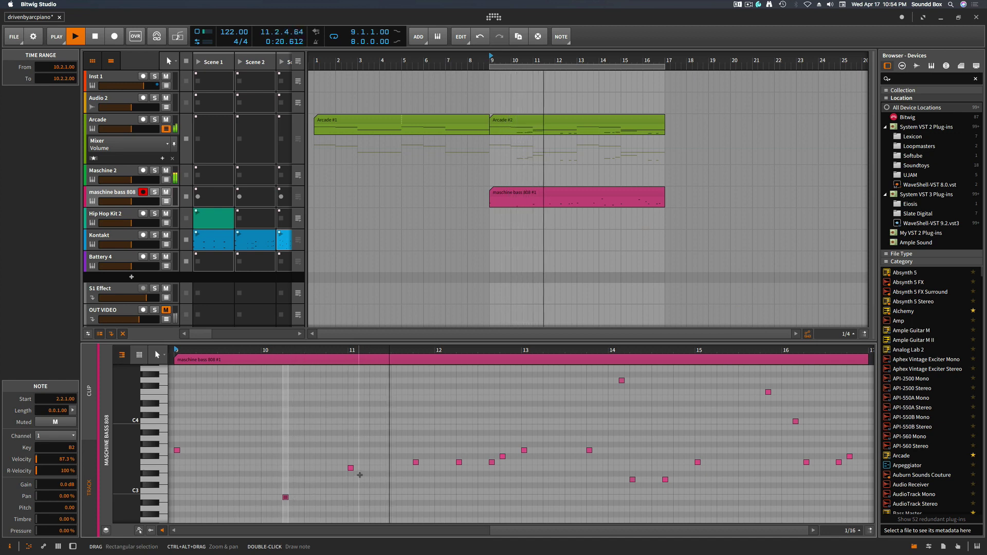
Raise the E3 note at bar 11 to F3
click(351, 468)
key(Up)
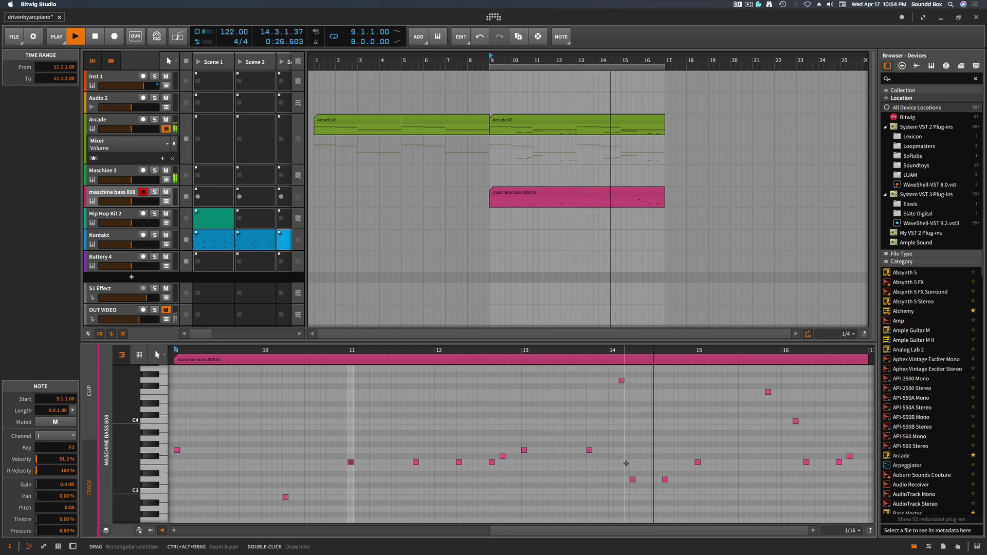
key(space)
Lower the D3 note near bar 14 to C3 and play the clip back to hear the edits
click(632, 480)
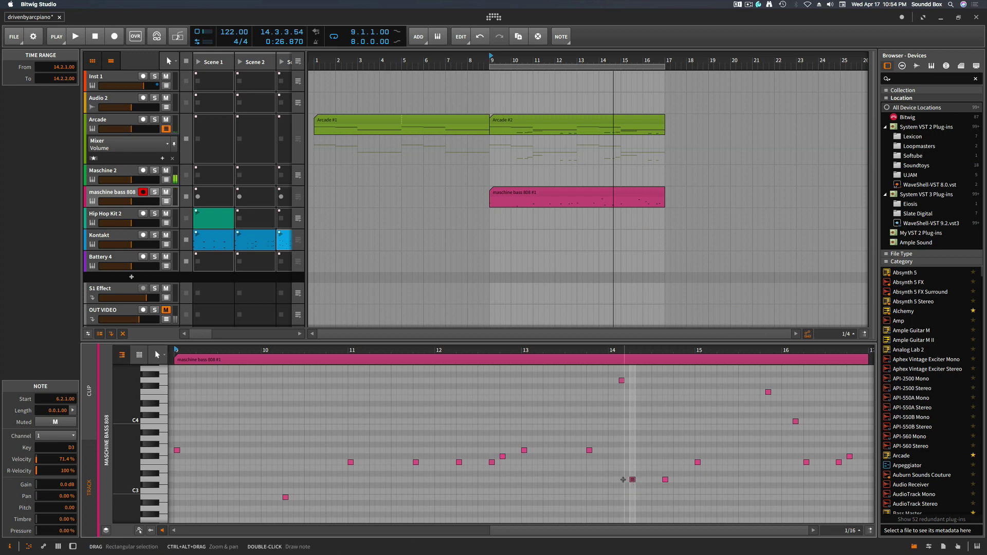
key(Down)
key(Down)
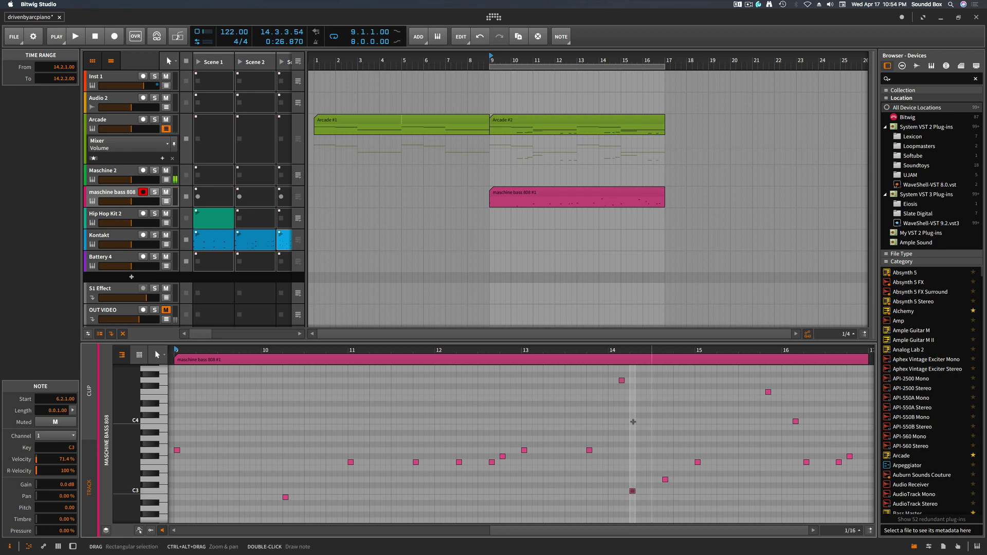
key(space)
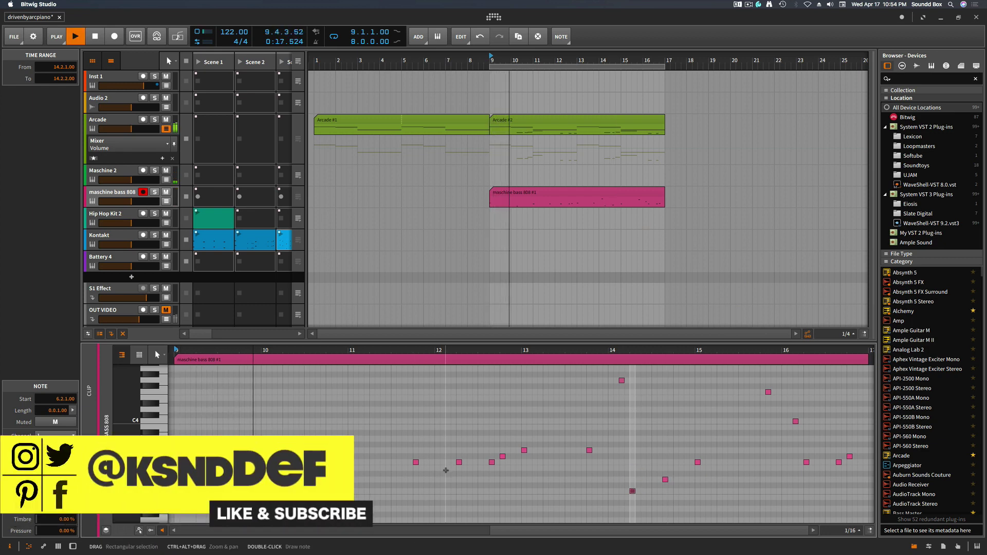
key(space)
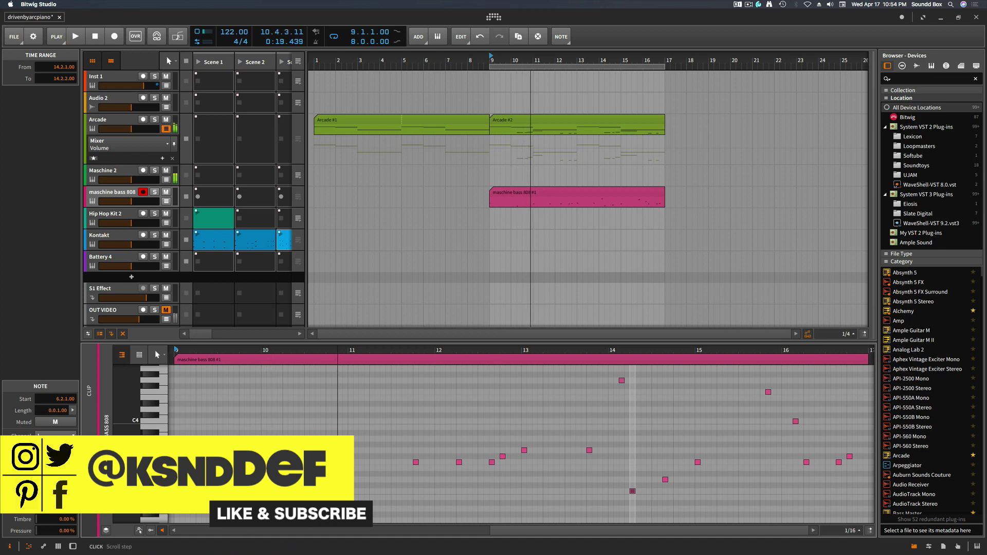
click(285, 473)
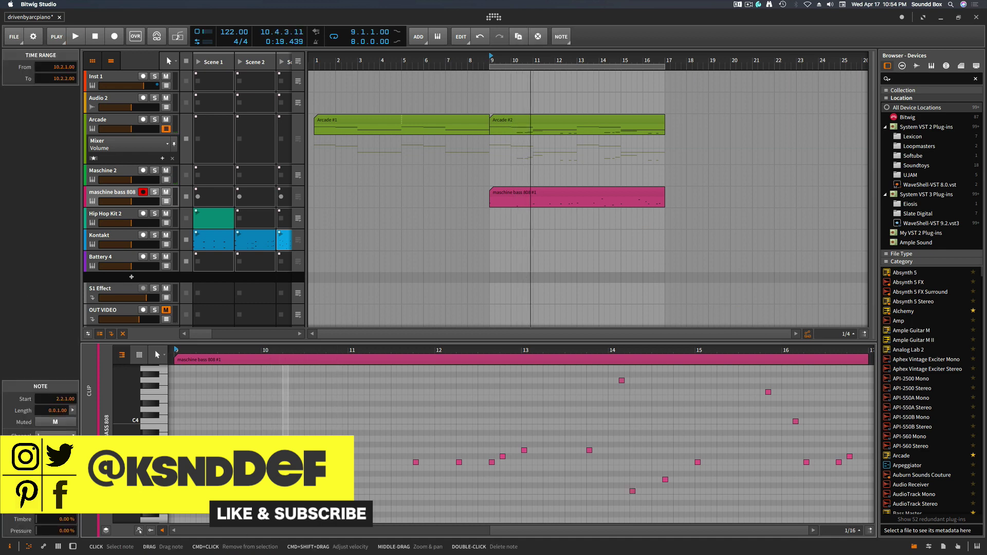
drag(665, 479, 665, 467)
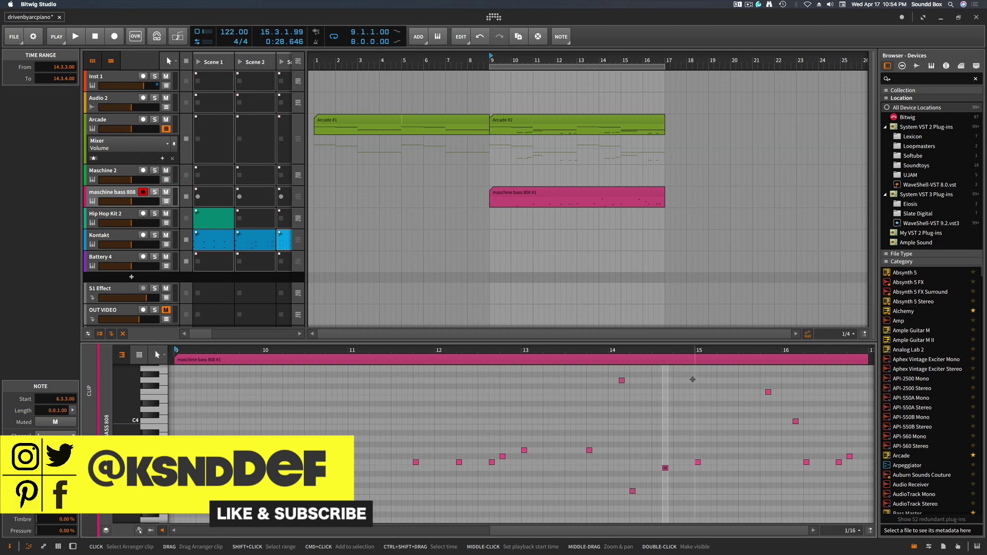